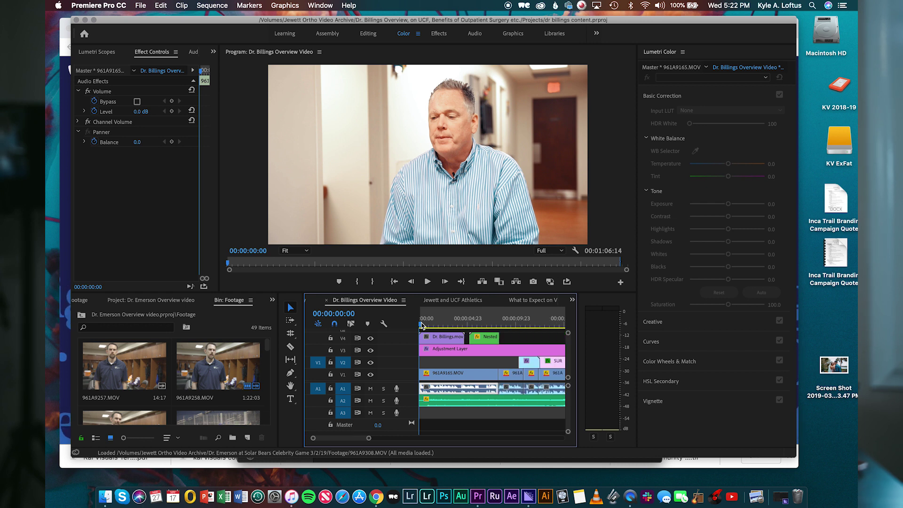
# Zoom out, play the sequence through for review, then park the playhead at 00:00:10:00
pyautogui.press('-')
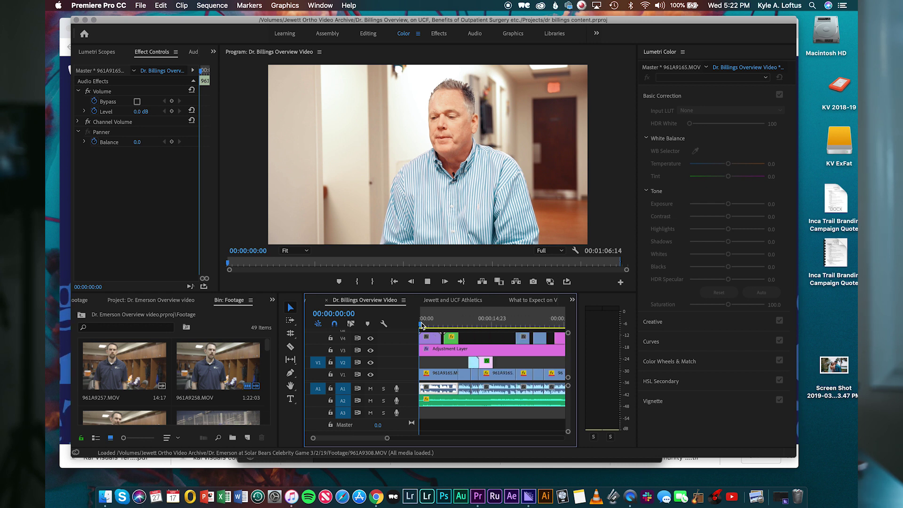
pyautogui.press('space')
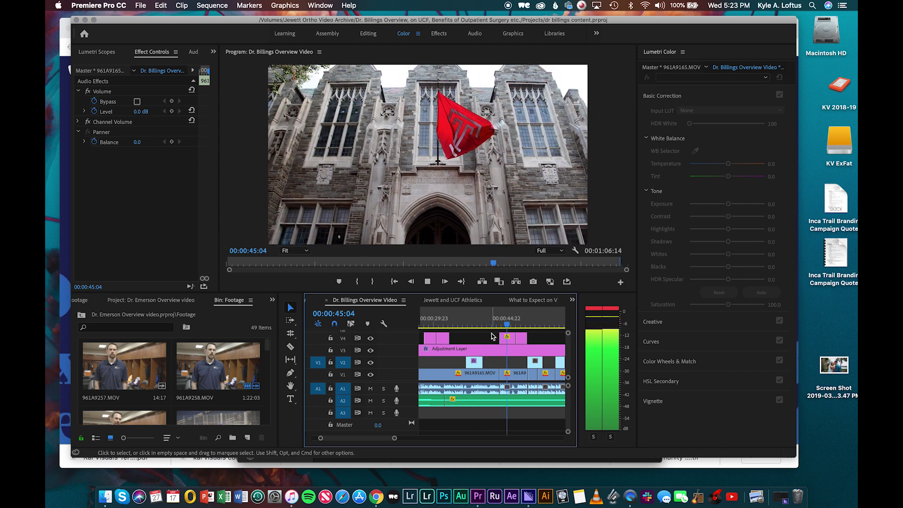
pyautogui.press('space')
pyautogui.scroll(5, 439, 328)
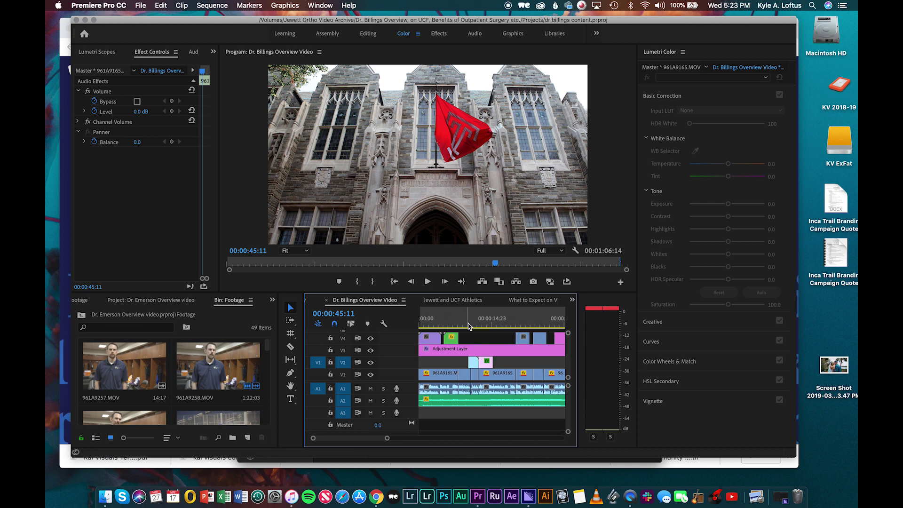
pyautogui.click(467, 324)
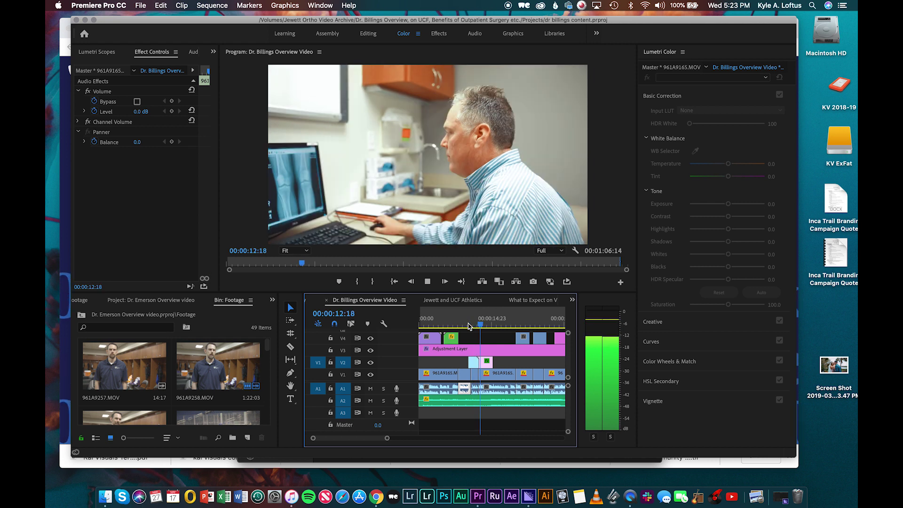
# Replay the short stretch from 00:00:11:17 around the V2 clip
pyautogui.click(478, 327)
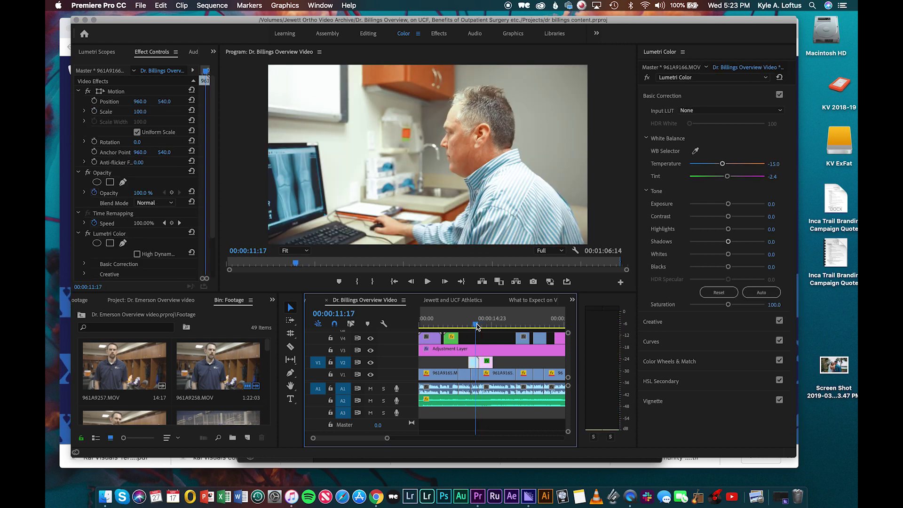
pyautogui.press('=')
pyautogui.press('=')
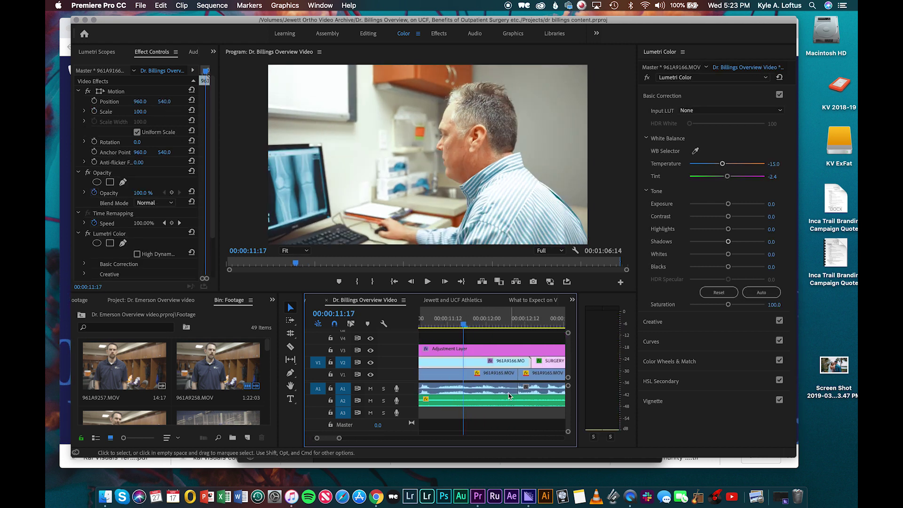
pyautogui.press('space')
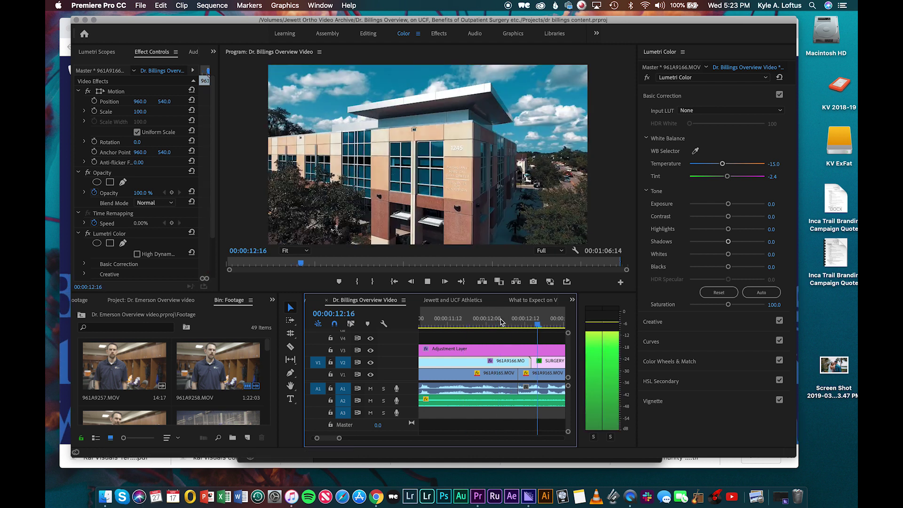
pyautogui.press('-')
pyautogui.press('-')
pyautogui.press('space')
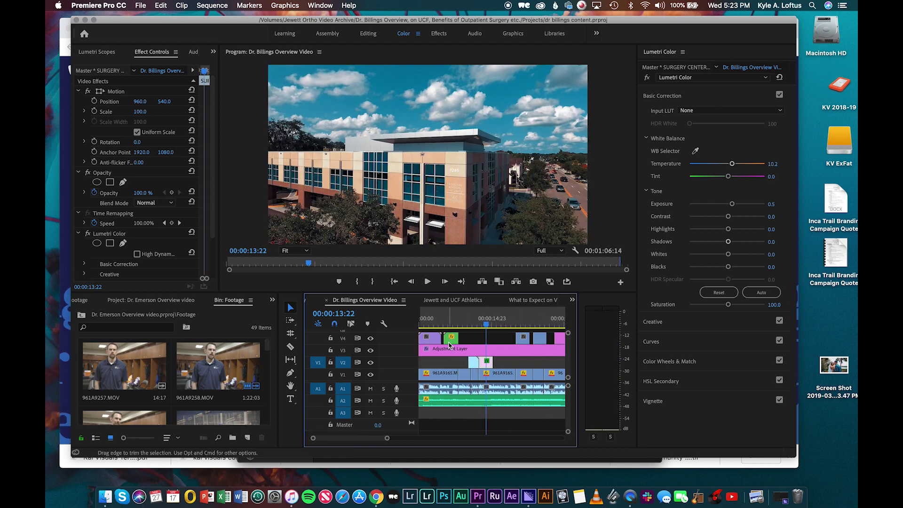
# Magnify the timeline at 00:00:02:00 on the first A1 audio cut
pyautogui.click(429, 324)
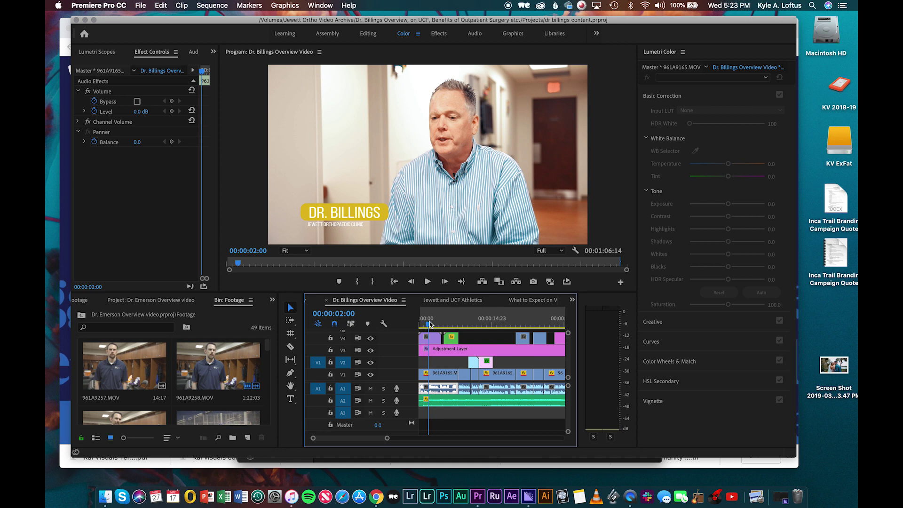
pyautogui.press('=')
pyautogui.press('=')
pyautogui.press('=')
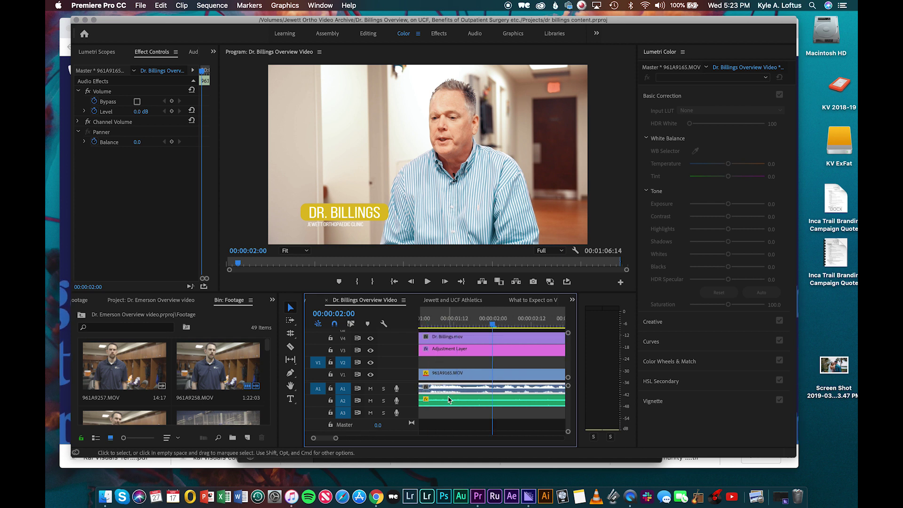
pyautogui.rightClick(423, 388)
# Apply the default Constant Power crossfade to the first A1 cut and trim it to 00:00:00:02
pyautogui.click(468, 451)
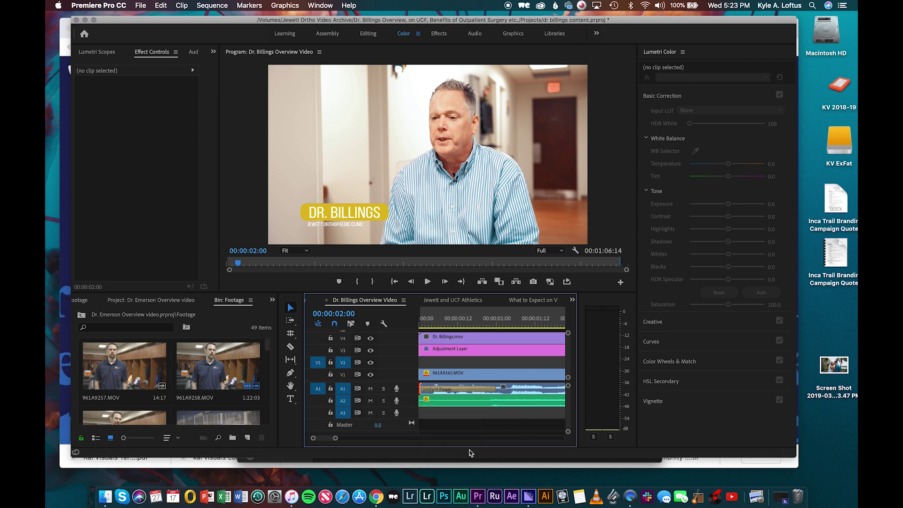
pyautogui.click(493, 388)
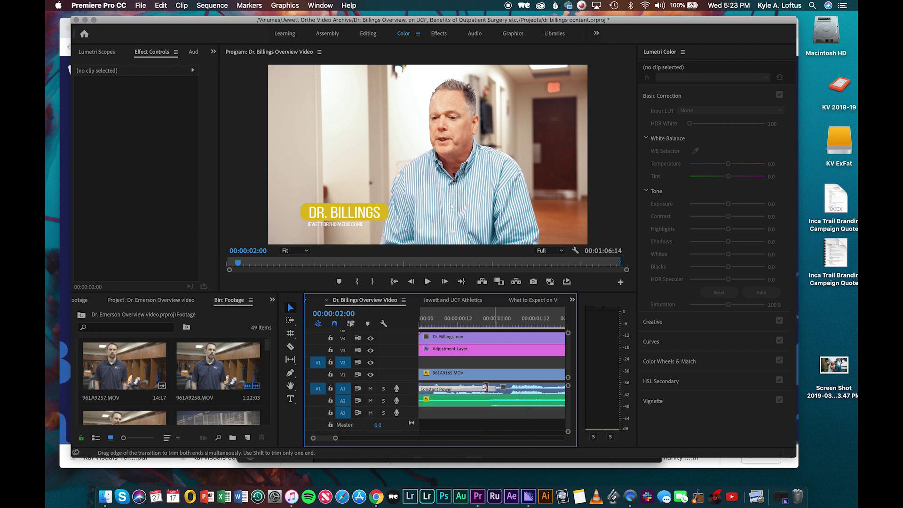
pyautogui.moveTo(486, 387); pyautogui.dragTo(423, 386)
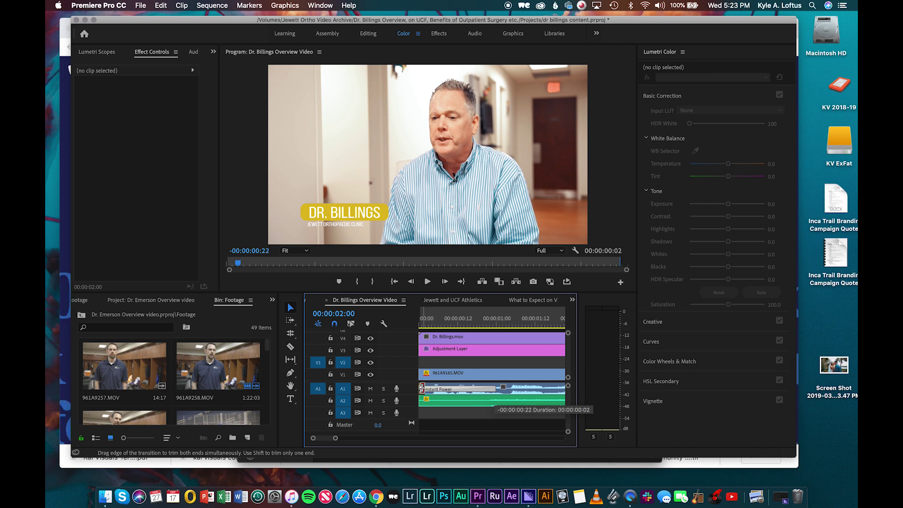
pyautogui.moveTo(421, 388); pyautogui.dragTo(423, 389)
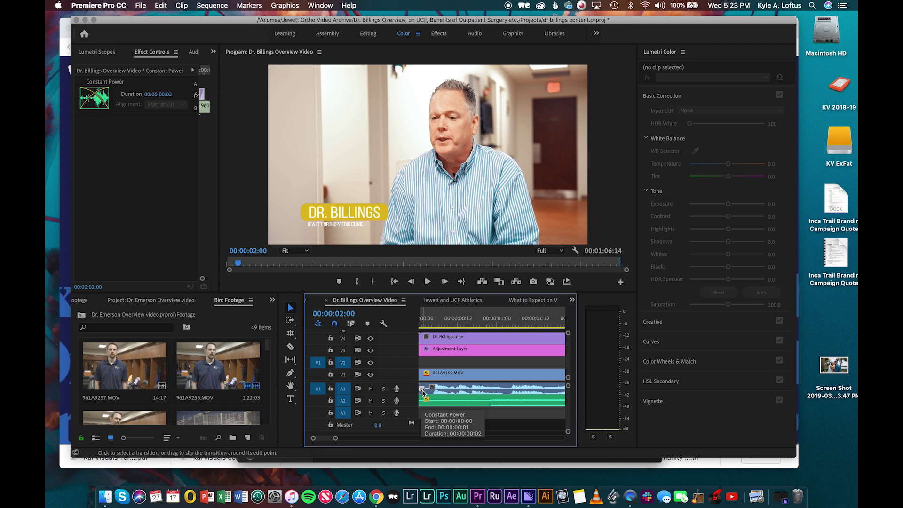
pyautogui.press('-')
pyautogui.press('-')
pyautogui.press('-')
pyautogui.hscroll(3, 491, 404)
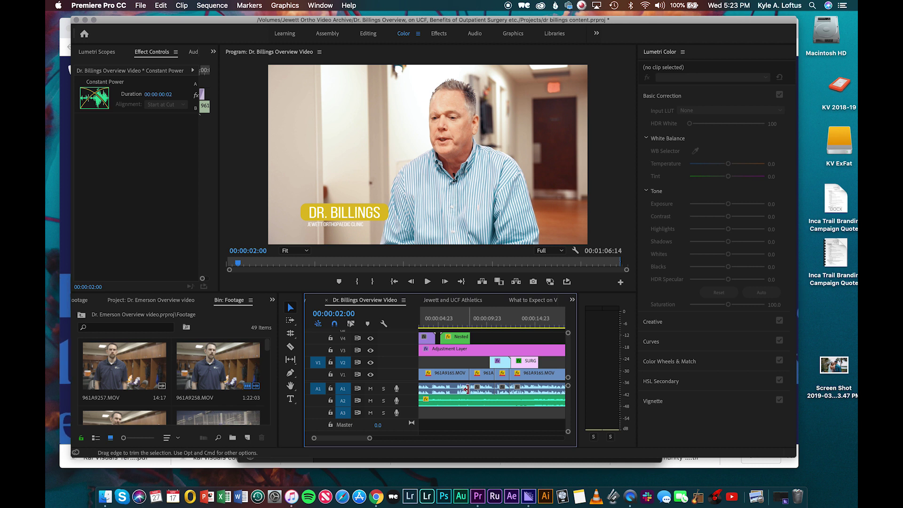
pyautogui.click(467, 388)
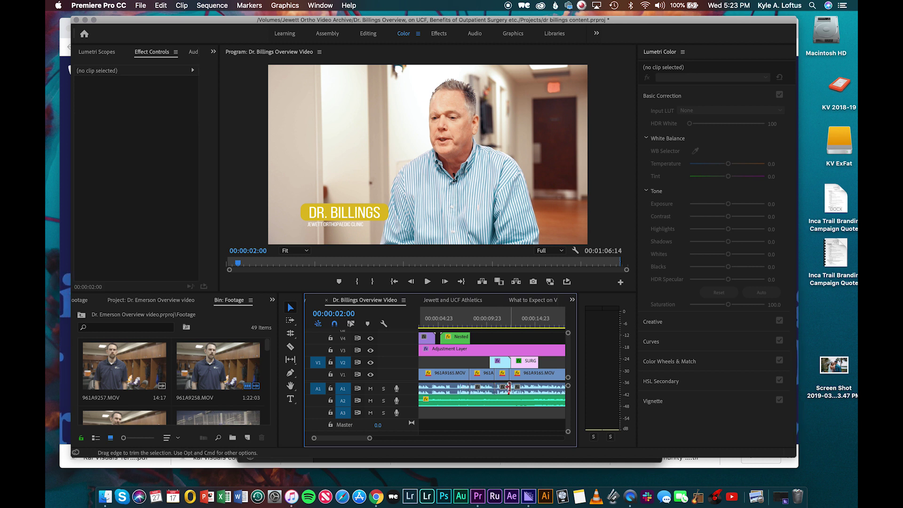
pyautogui.scroll(-5, 508, 388)
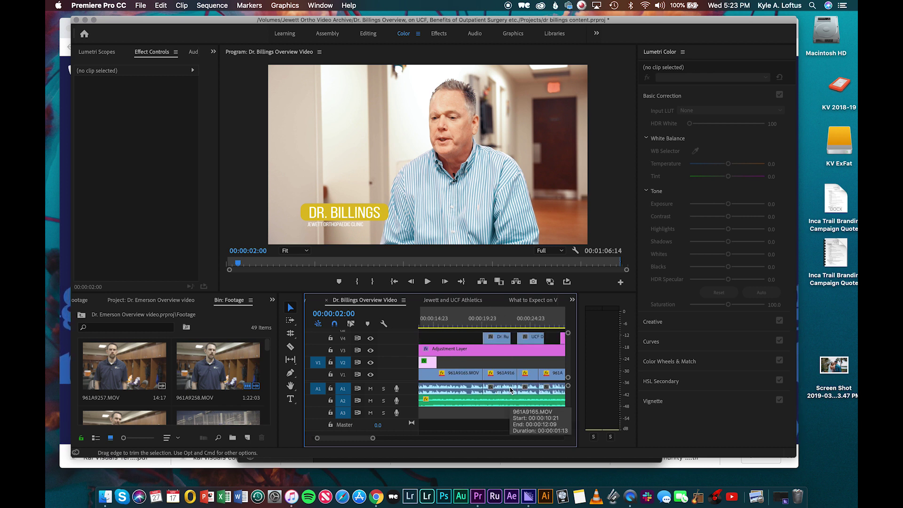
pyautogui.click(482, 388)
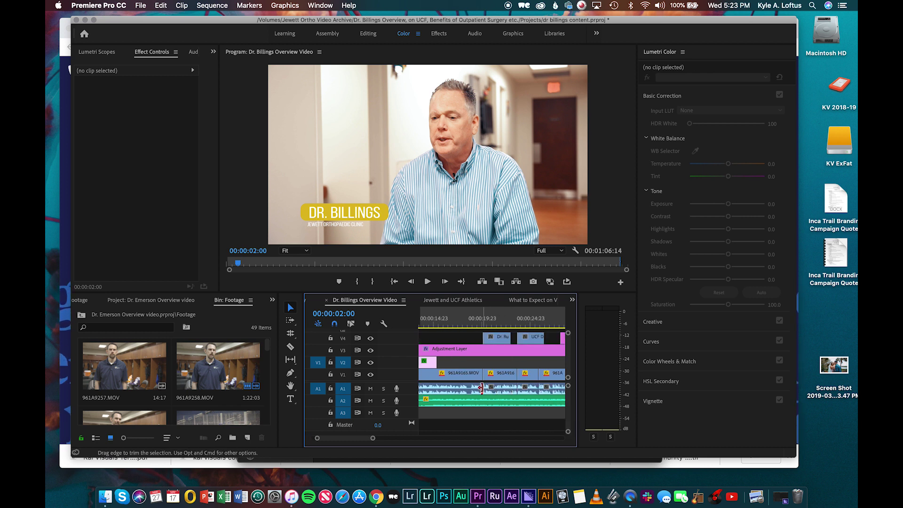
pyautogui.scroll(-2, 514, 387)
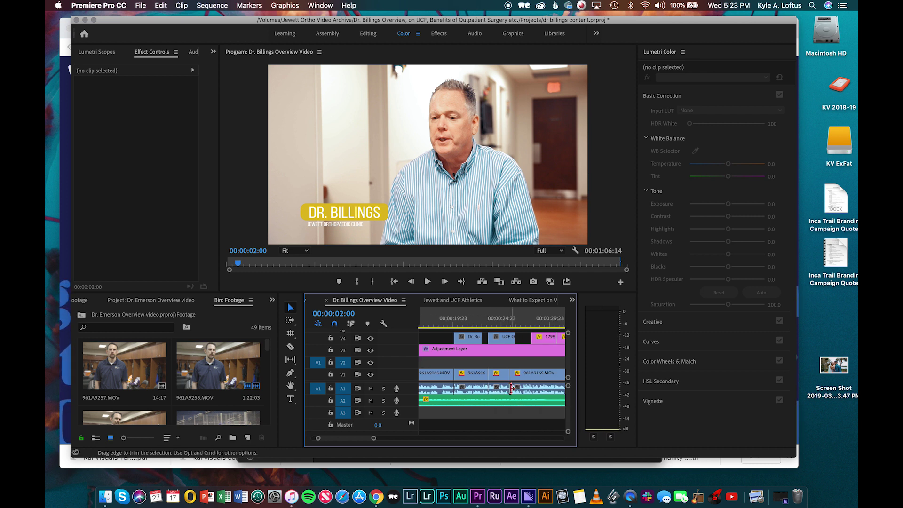
pyautogui.scroll(-3, 512, 388)
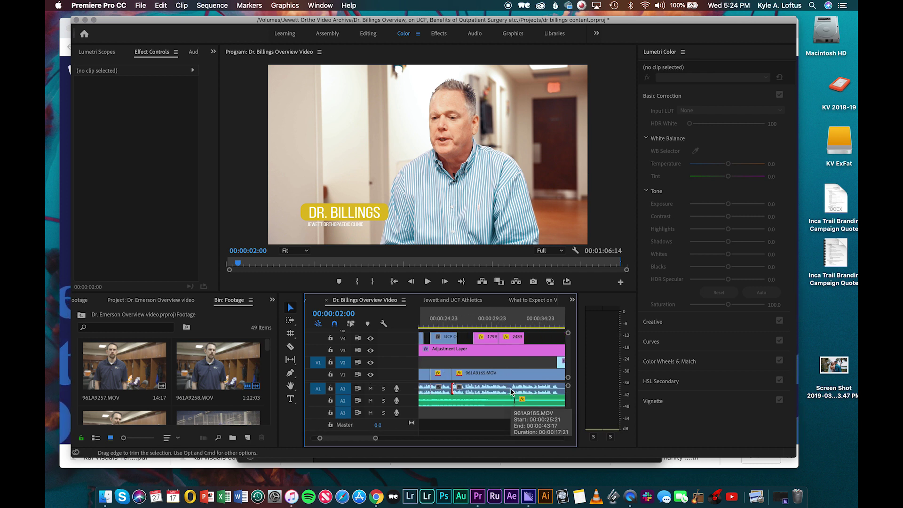
pyautogui.scroll(-8, 511, 391)
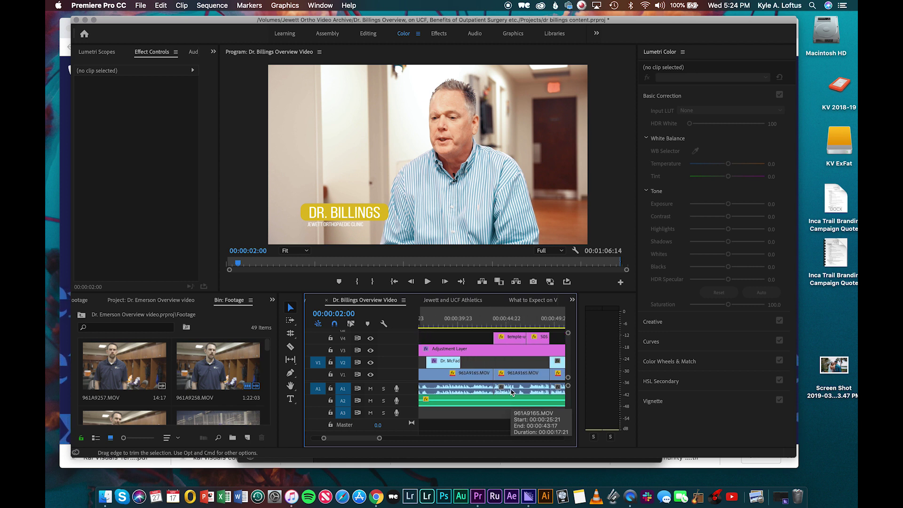
pyautogui.scroll(-3, 493, 389)
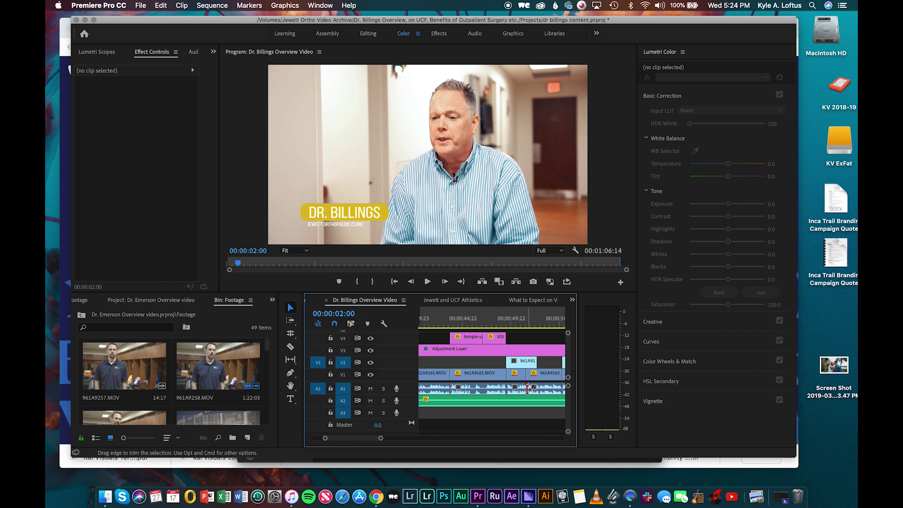
pyautogui.scroll(-5, 528, 388)
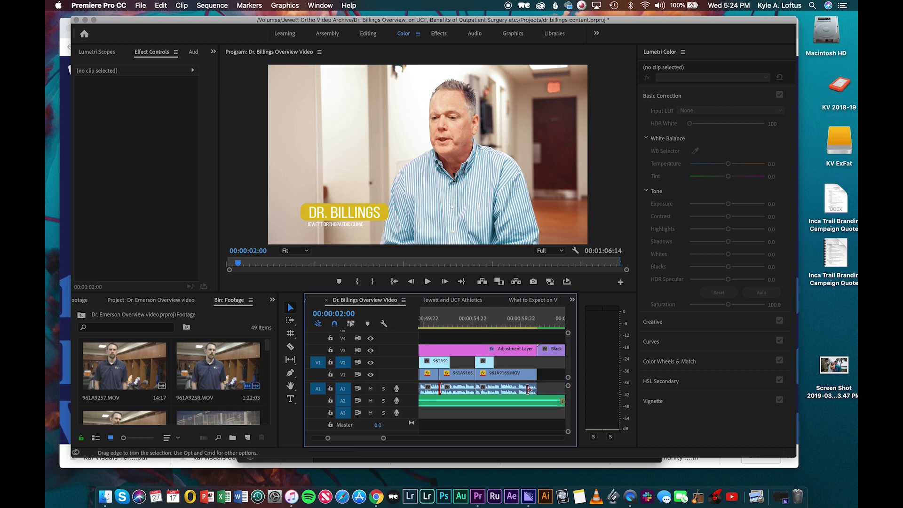
pyautogui.click(473, 388)
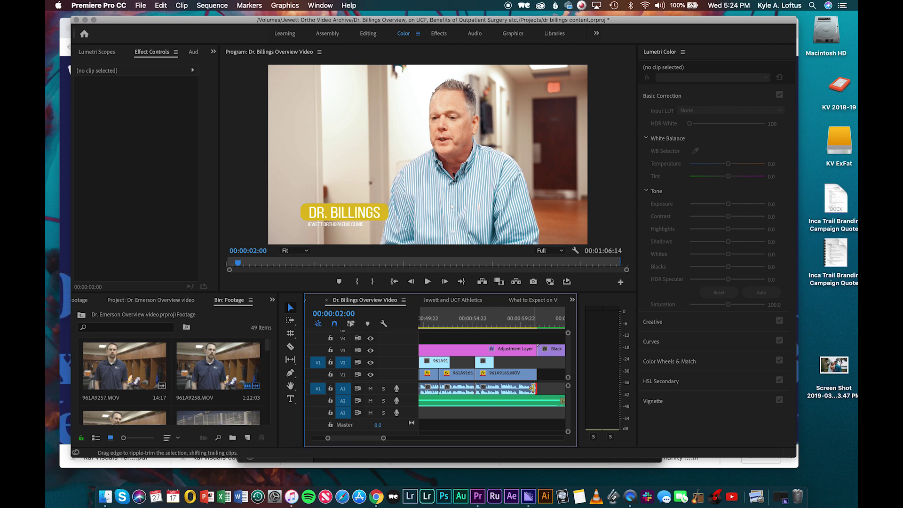
pyautogui.scroll(10, 533, 390)
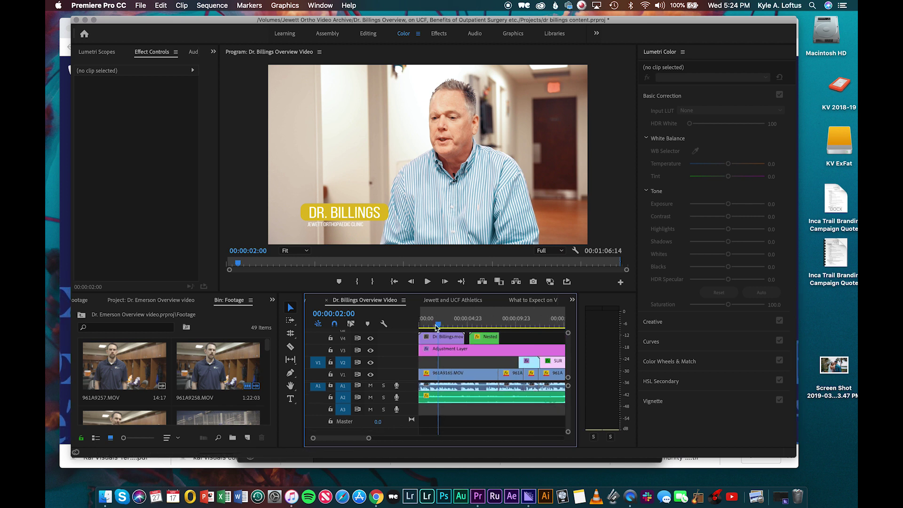
# Set Program monitor playback resolution to 1/4 and play the sequence from the start
pyautogui.moveTo(441, 327); pyautogui.dragTo(422, 326)
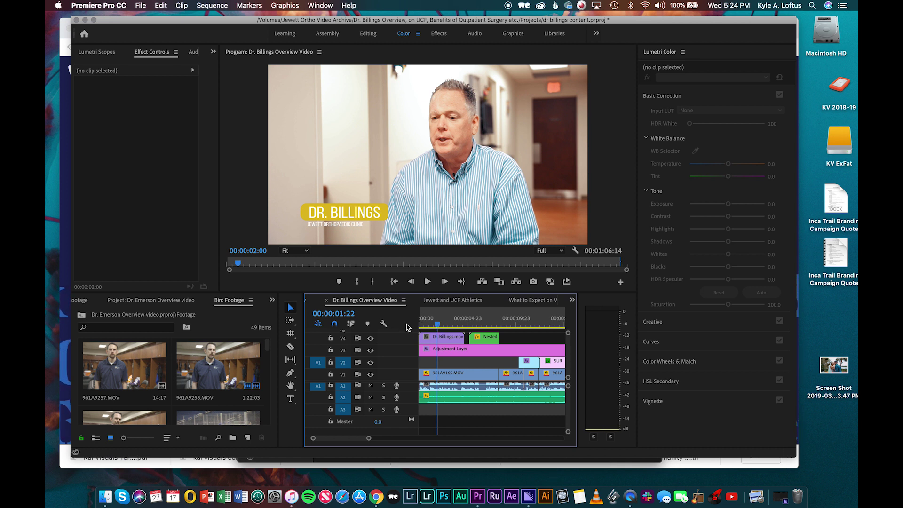
pyautogui.press('Home')
pyautogui.click(550, 250)
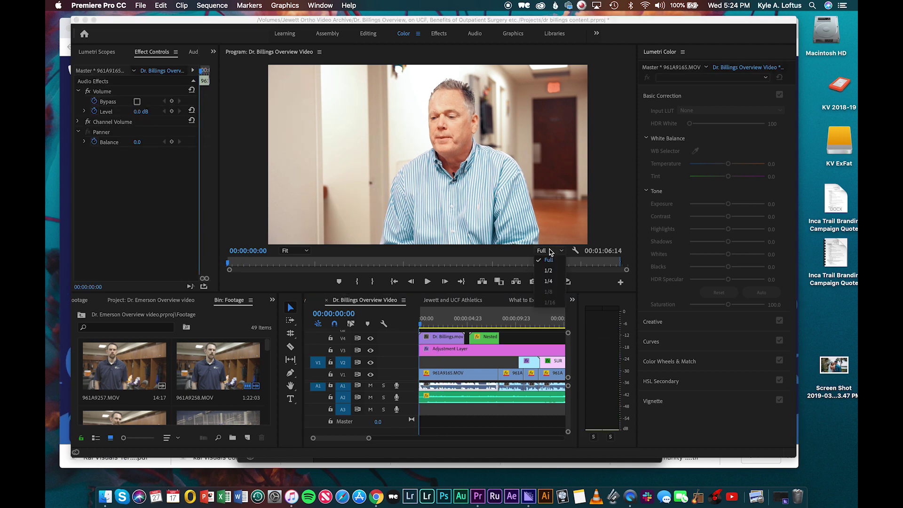
pyautogui.click(548, 281)
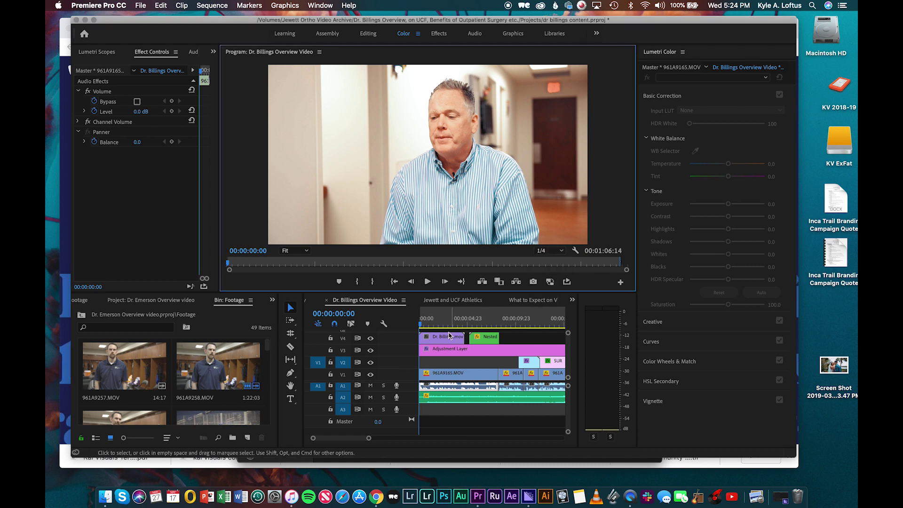
pyautogui.click(424, 326)
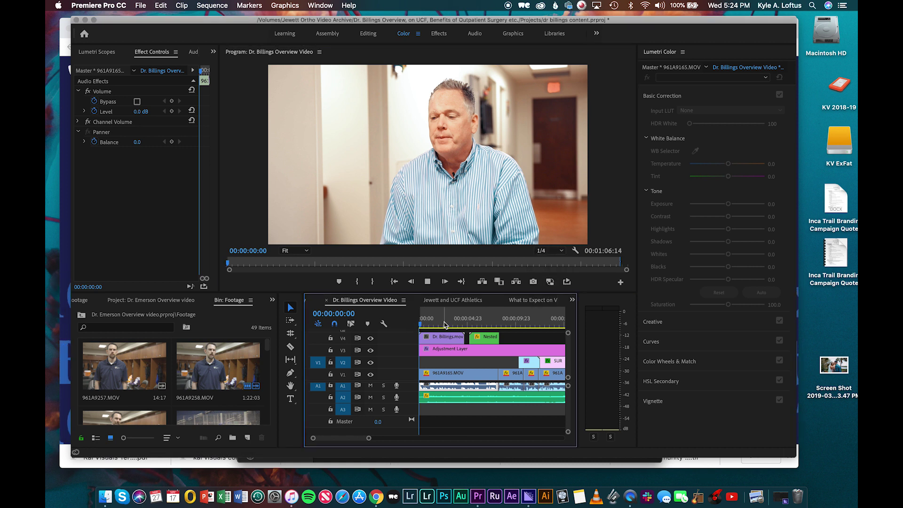
pyautogui.press('space')
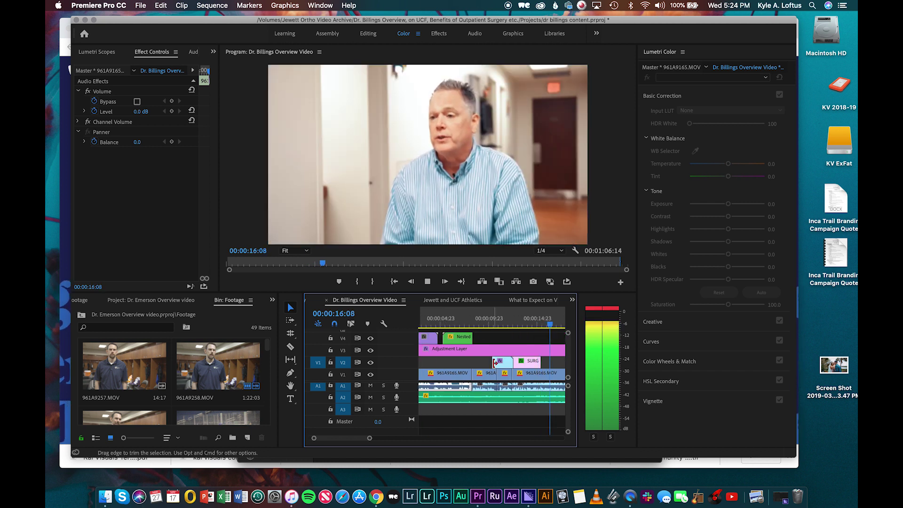
pyautogui.click(512, 366)
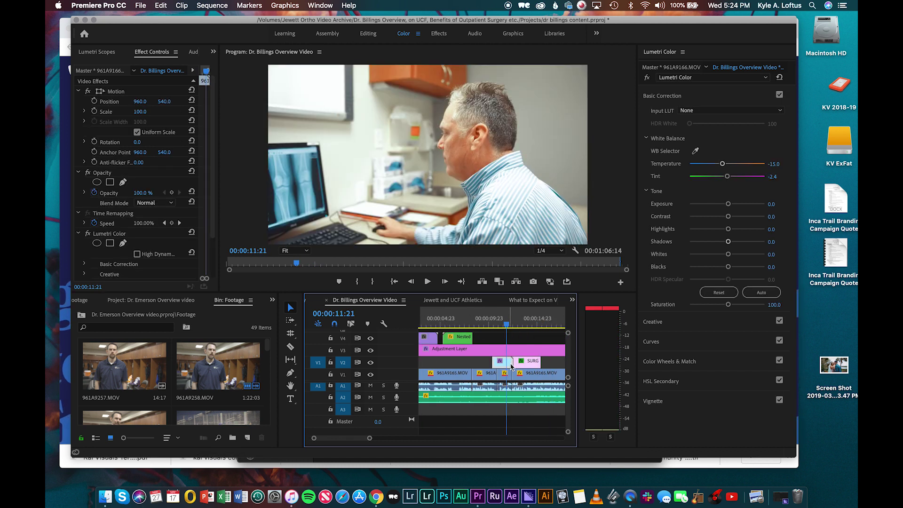
pyautogui.press('=')
pyautogui.press('=')
pyautogui.press('=')
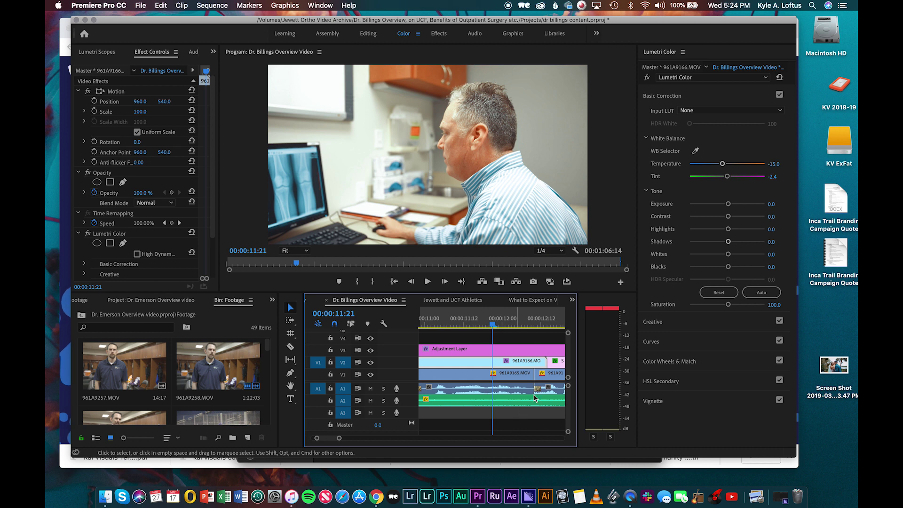
pyautogui.press('super+shift+a')
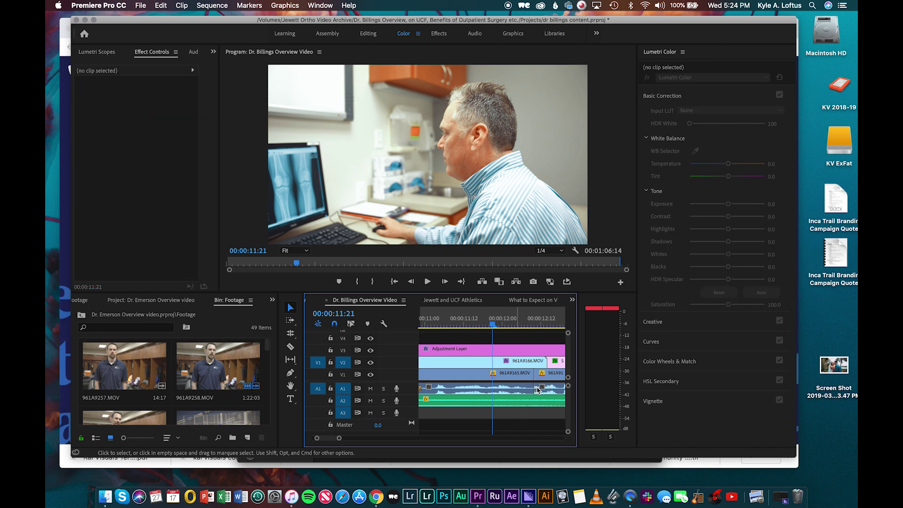
pyautogui.press('space')
pyautogui.press('space')
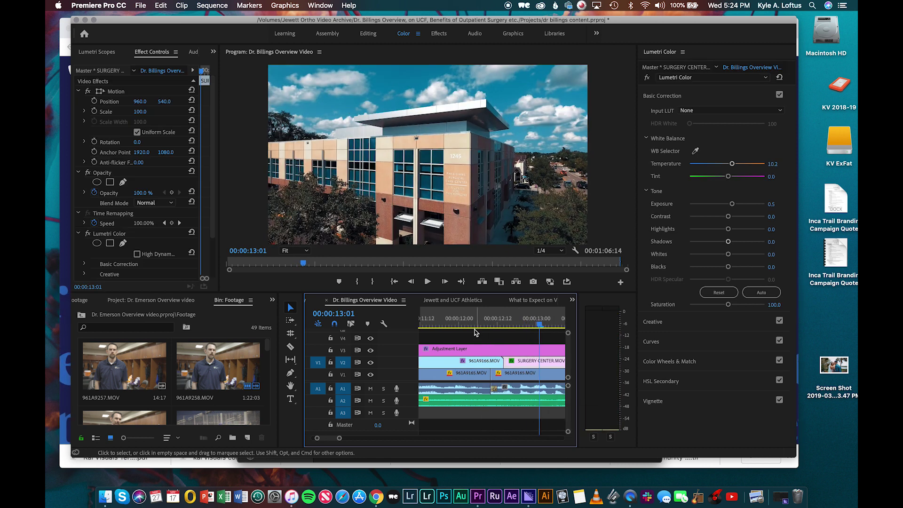
pyautogui.click(472, 324)
pyautogui.press('space')
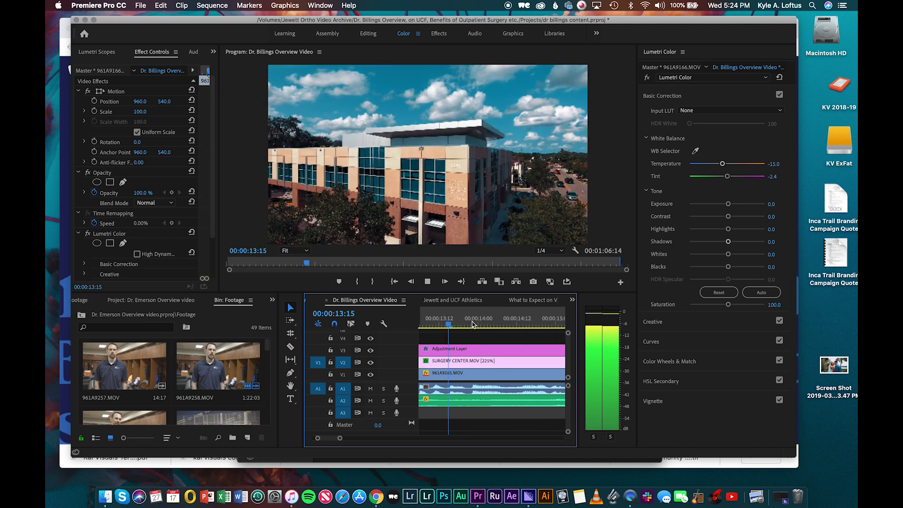
pyautogui.press('space')
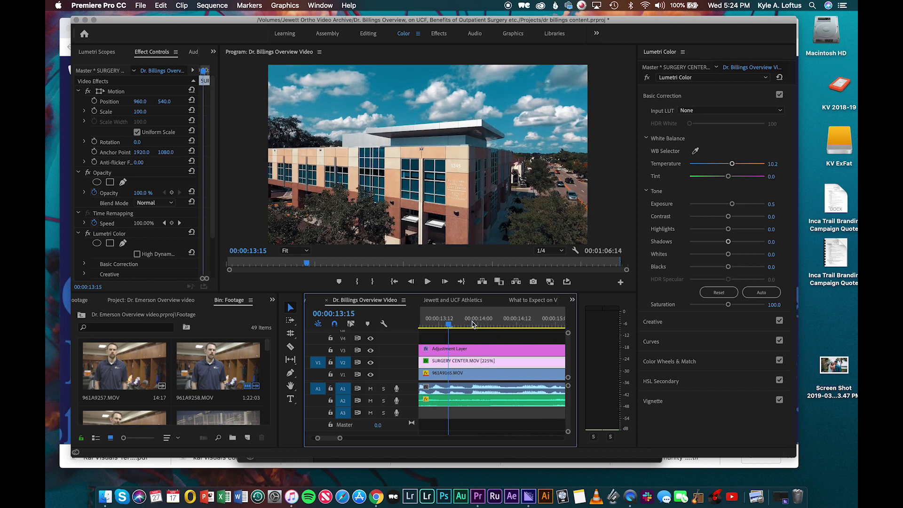